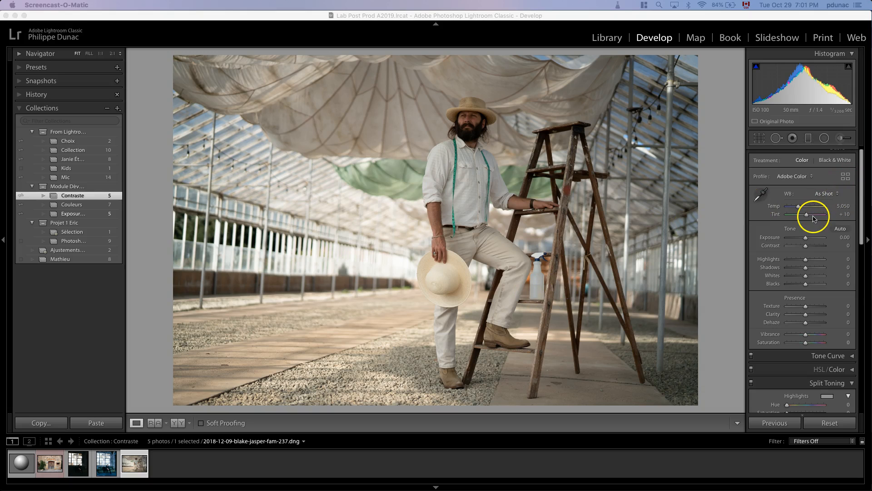
- Raise the photo's Exposure to +0.95, check the man's face up close, and lower the Highlights to −74
drag(806, 237, 810, 239)
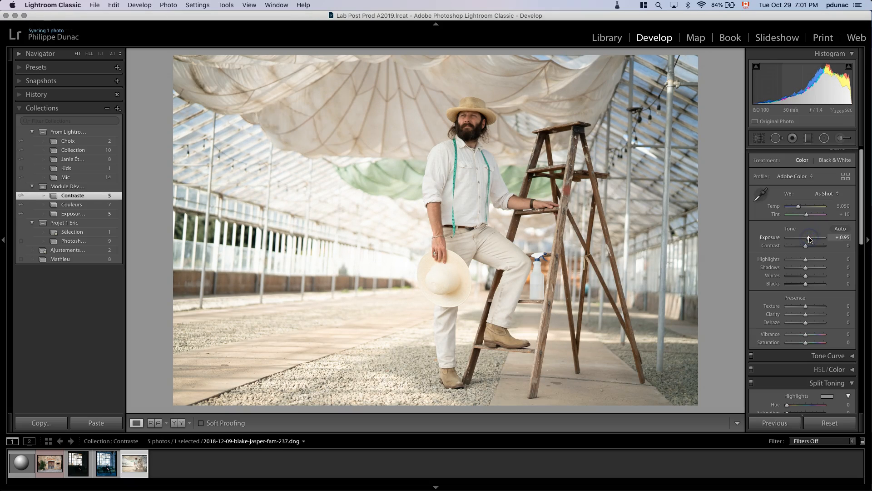
click(471, 124)
drag(493, 97, 483, 202)
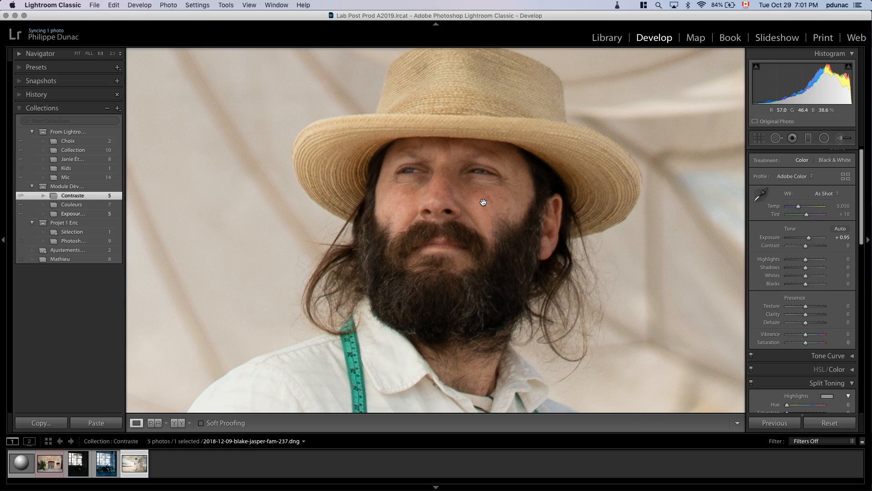
click(456, 205)
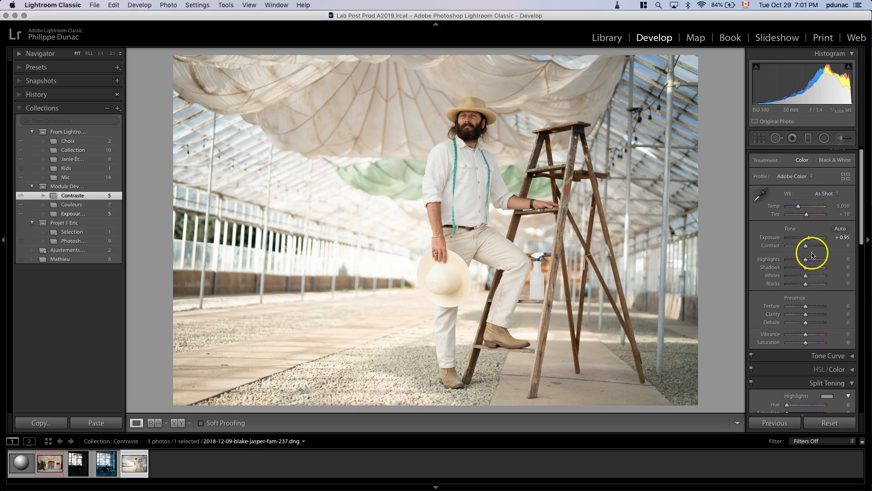
drag(806, 262, 791, 267)
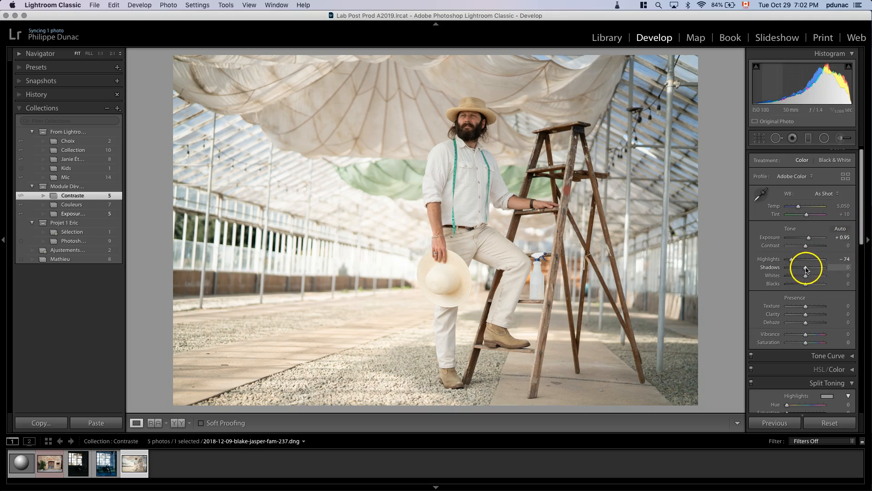
- Raise the Shadows to +46 while checking the man's face up close, and set the Contrast to +18
click(482, 121)
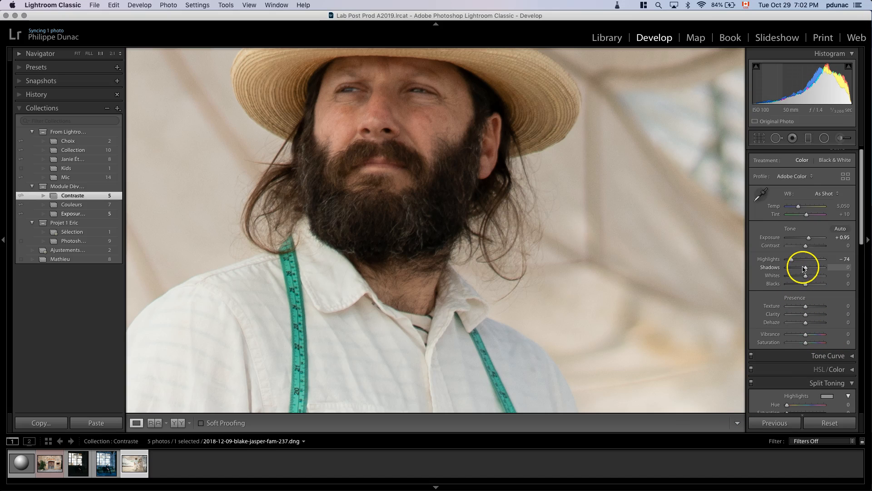
drag(806, 268, 812, 270)
click(460, 181)
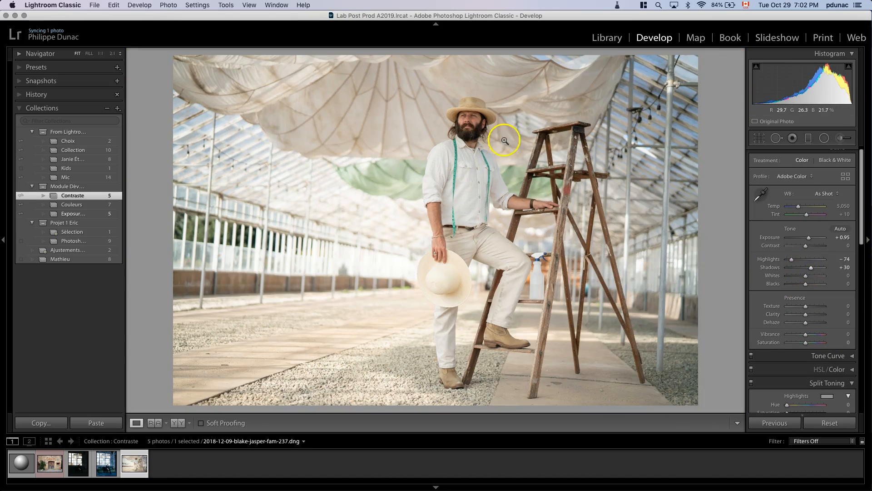
drag(806, 270, 815, 270)
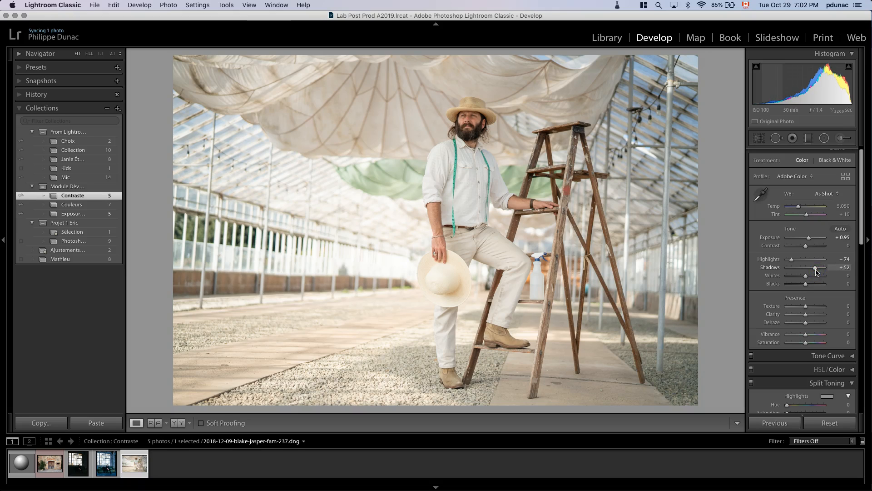
drag(816, 271, 810, 247)
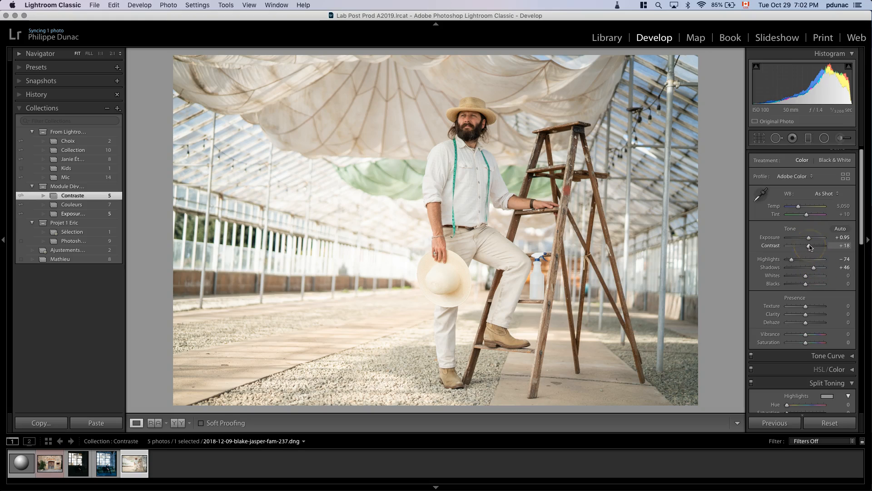
- Correct the white balance by sampling the white shirt near the man's collar, and check his skin tone up close
click(760, 195)
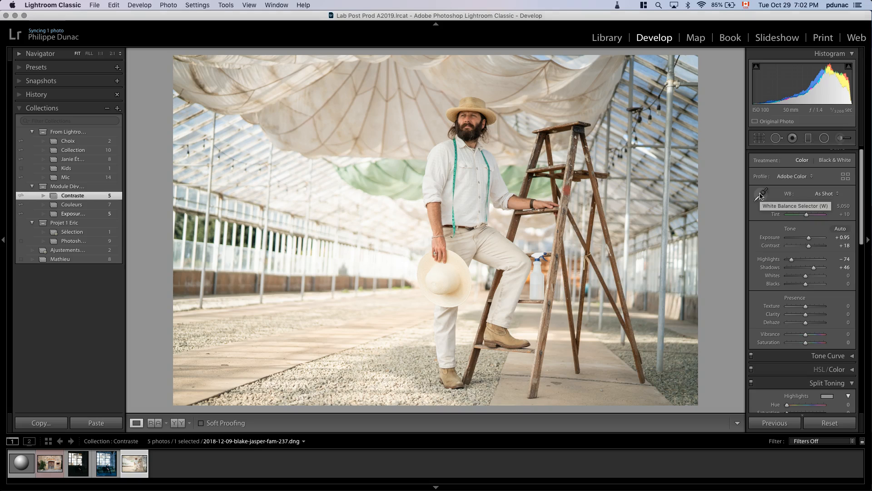
click(761, 196)
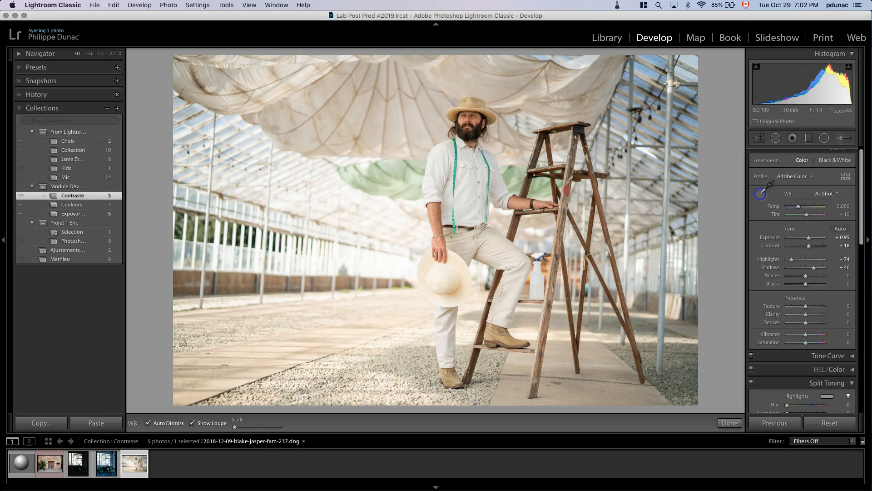
click(451, 146)
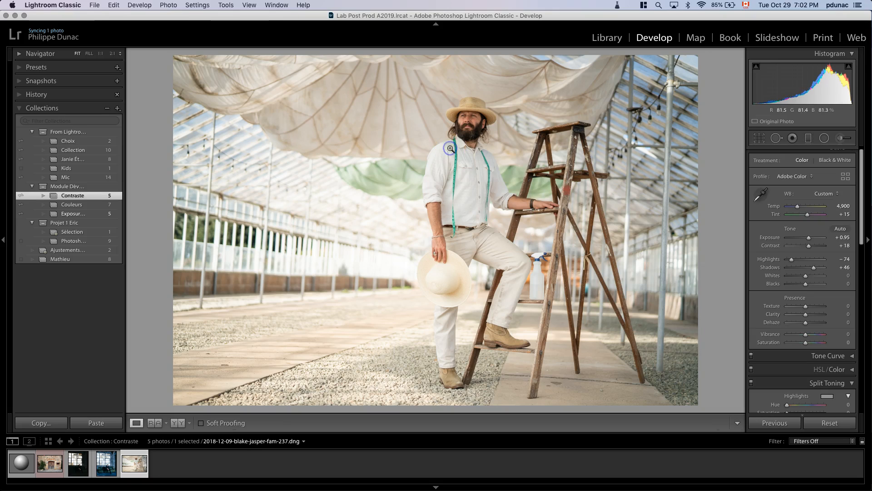
click(471, 120)
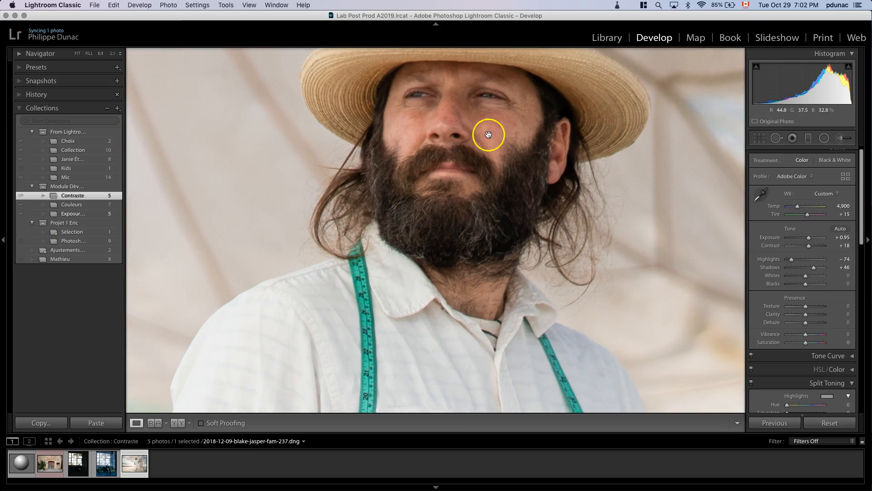
click(492, 117)
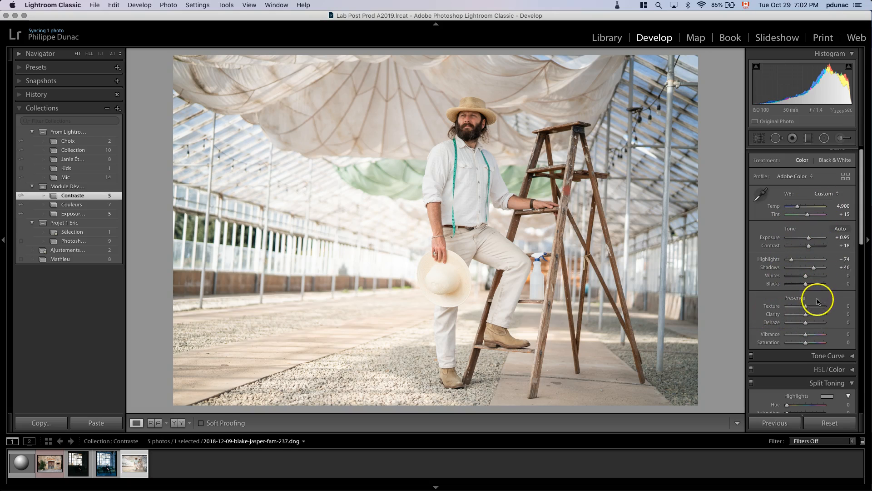
- Try a Texture of +54 with the man's face and hat enlarged, and return Texture to 0
click(474, 117)
drag(471, 112, 474, 220)
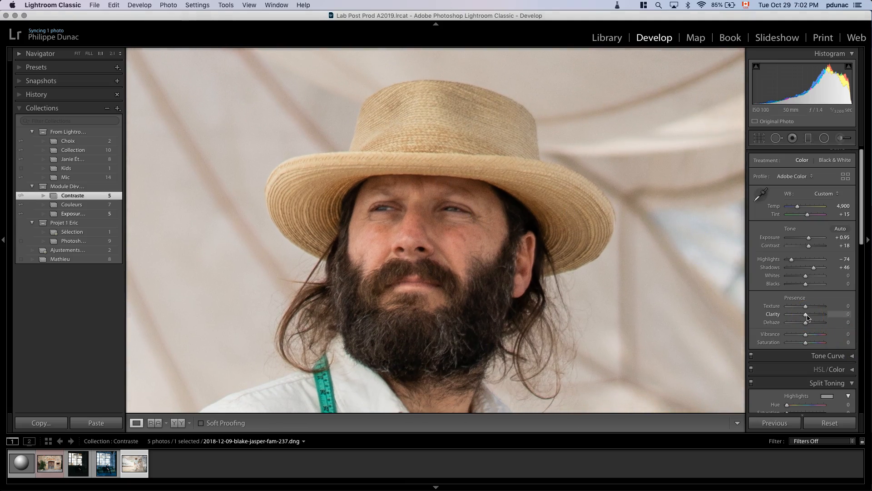
drag(440, 249, 496, 201)
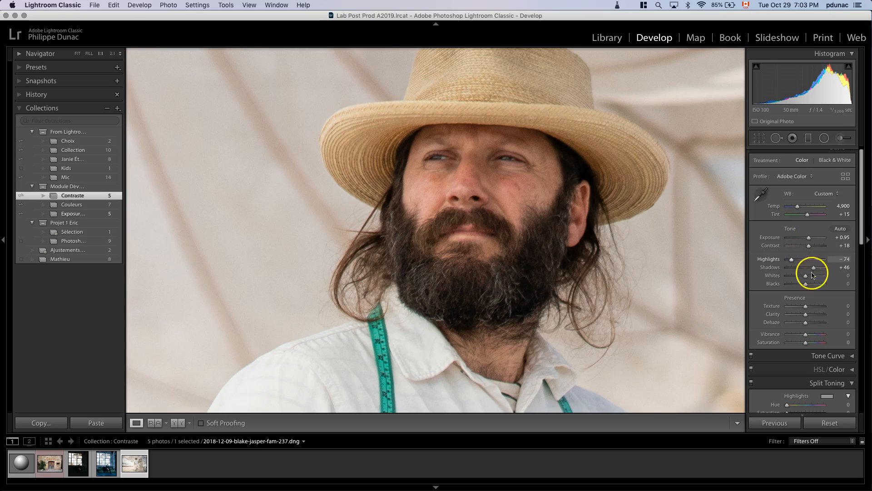
click(812, 306)
drag(812, 308, 815, 309)
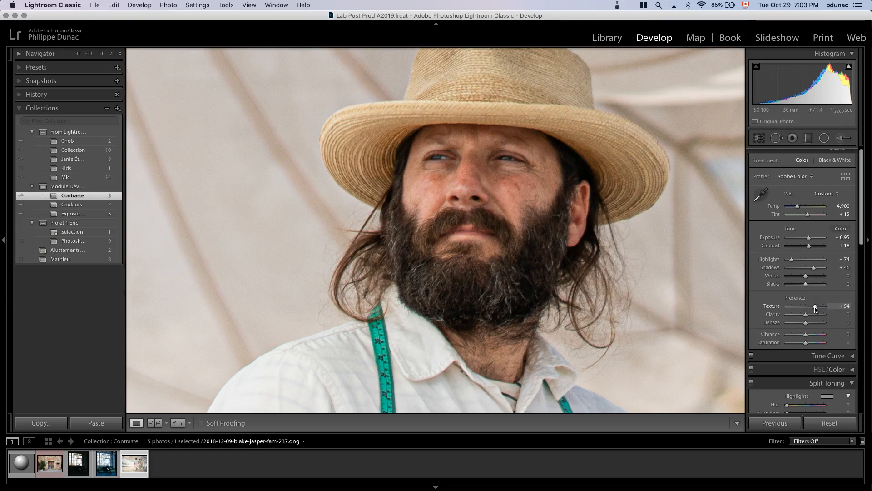
drag(816, 308, 806, 309)
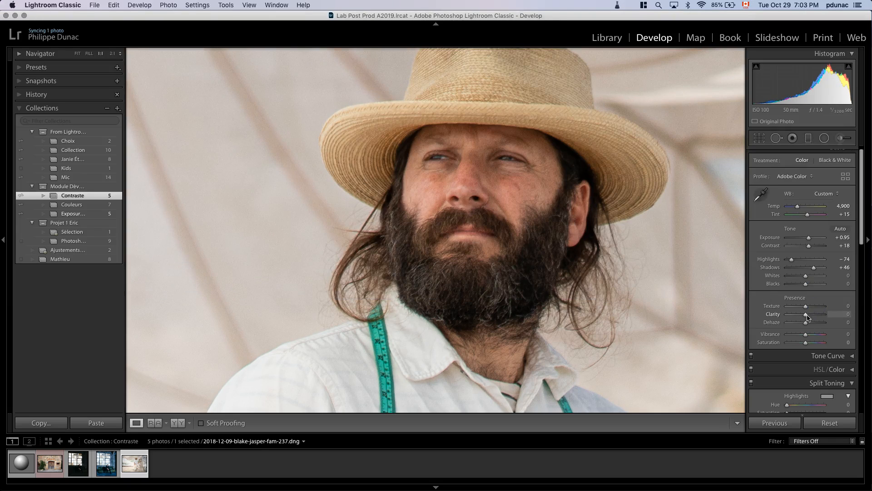
- Try Clarity at +42 and Dehaze at about +14 on the enlarged face, resetting each to 0
click(814, 317)
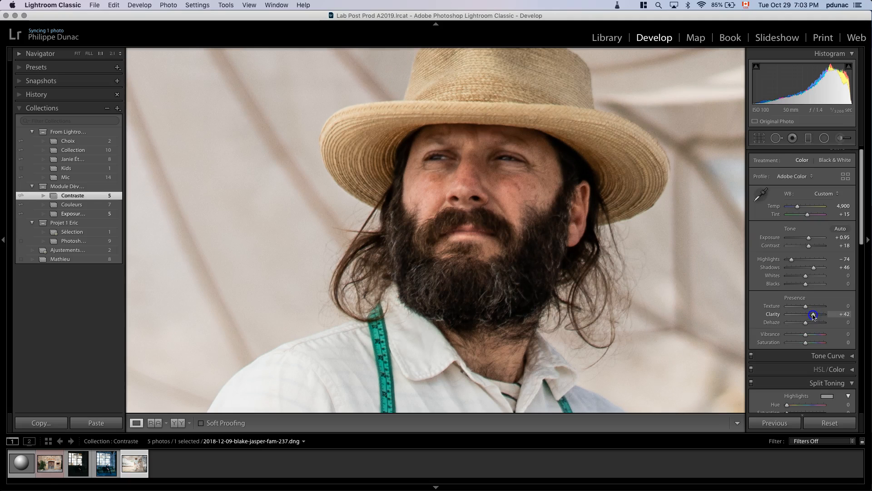
double_click(814, 314)
click(805, 328)
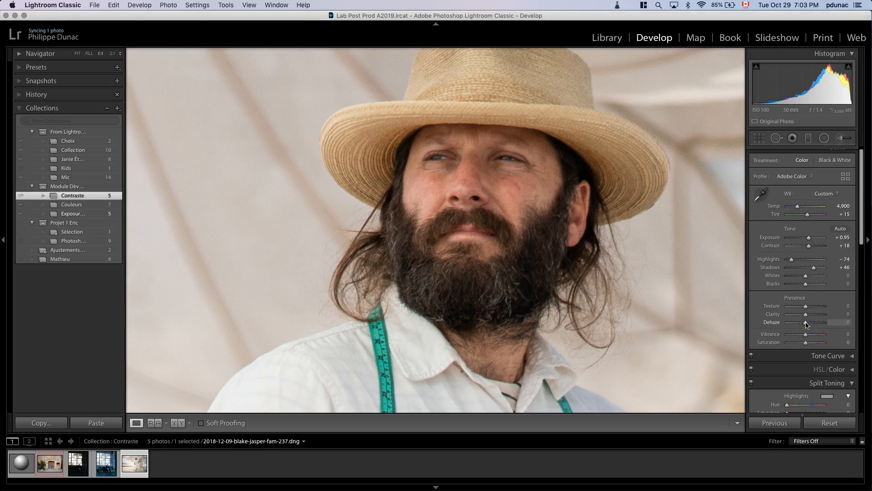
drag(805, 324, 808, 325)
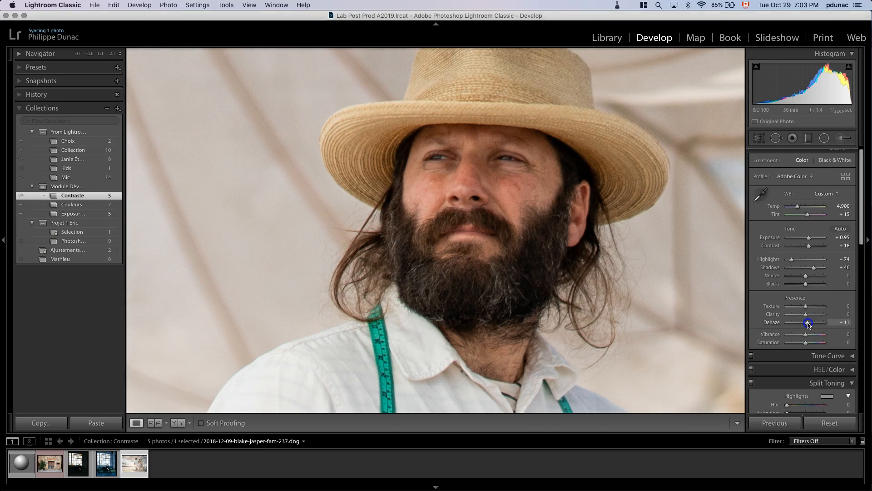
drag(808, 324, 809, 324)
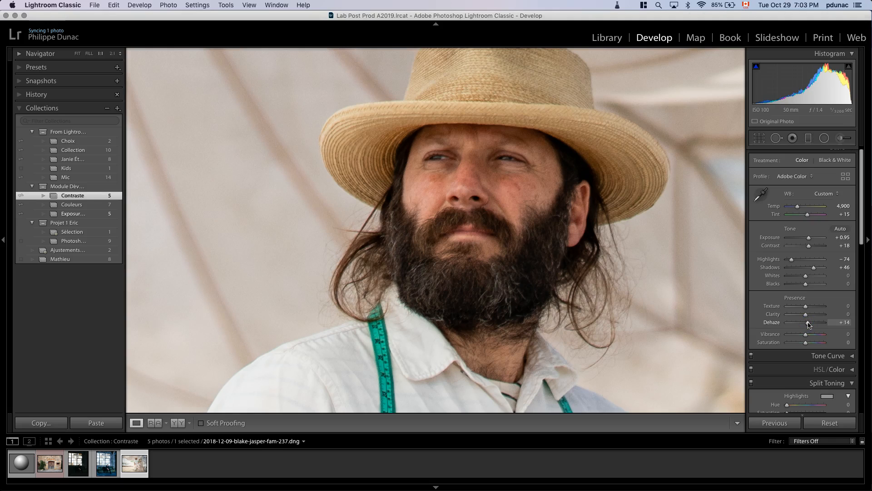
drag(810, 324, 810, 325)
double_click(810, 322)
- Set the Texture to +73 and, judging the whole photo and trying the maximum, settle the Clarity at +15
drag(811, 309, 822, 308)
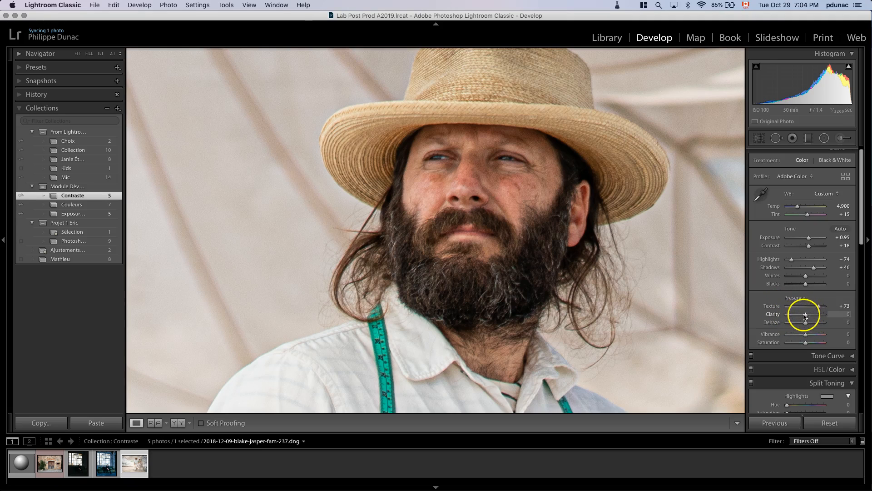
click(568, 220)
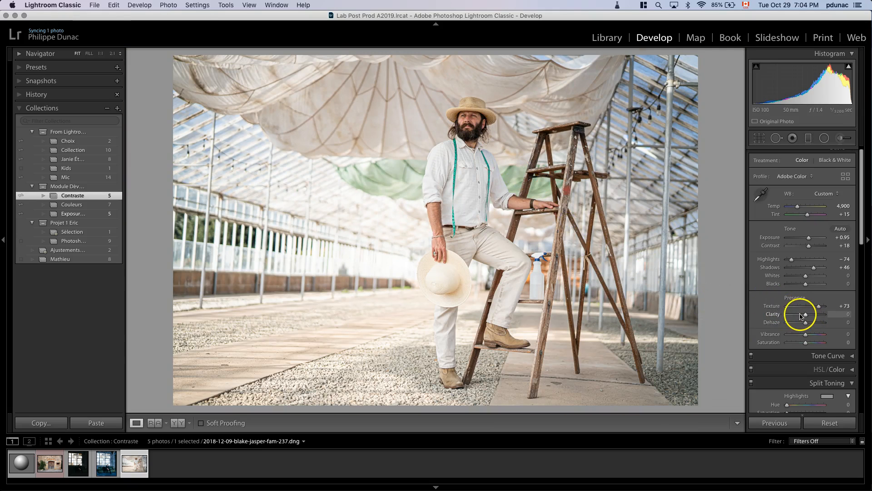
drag(806, 314, 807, 316)
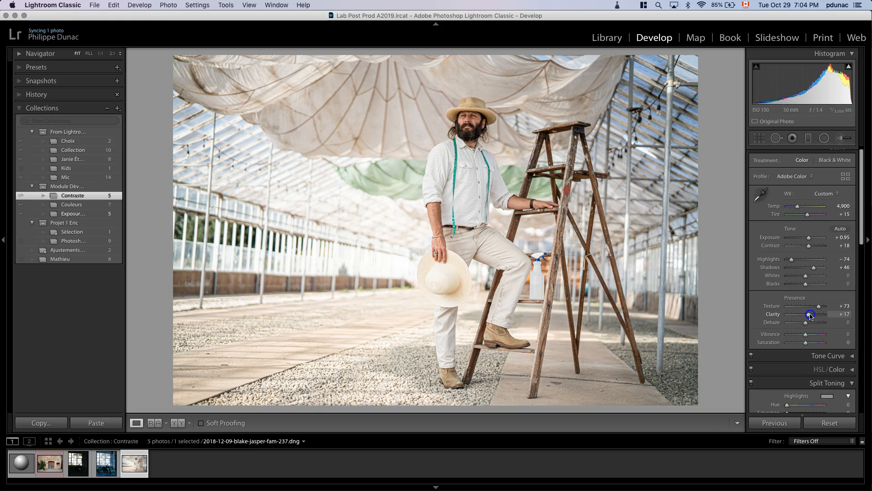
drag(812, 316, 812, 315)
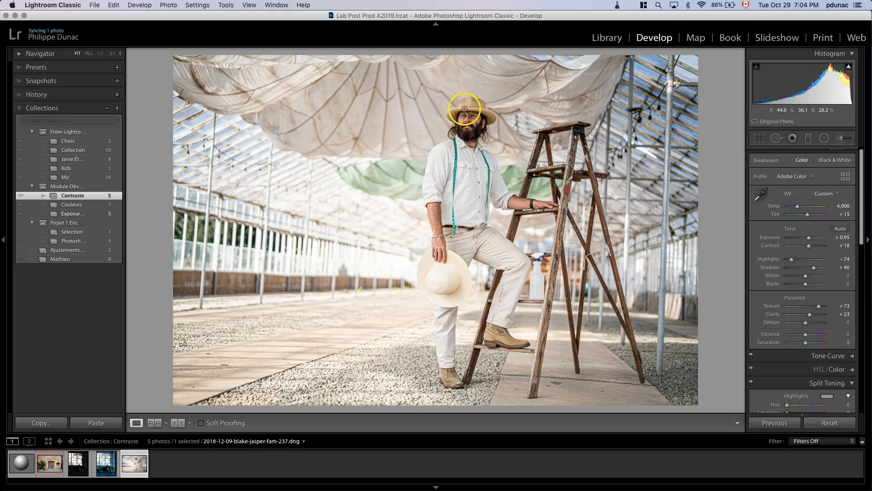
click(812, 316)
drag(812, 316, 834, 313)
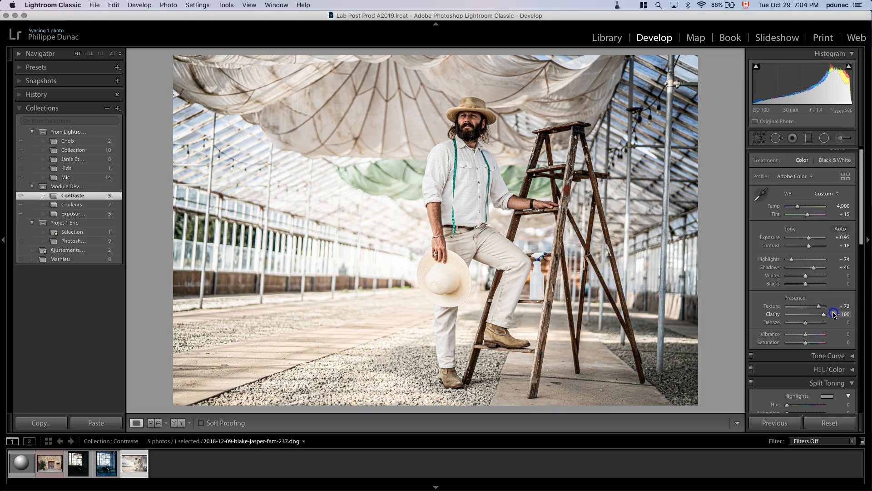
drag(834, 313, 811, 316)
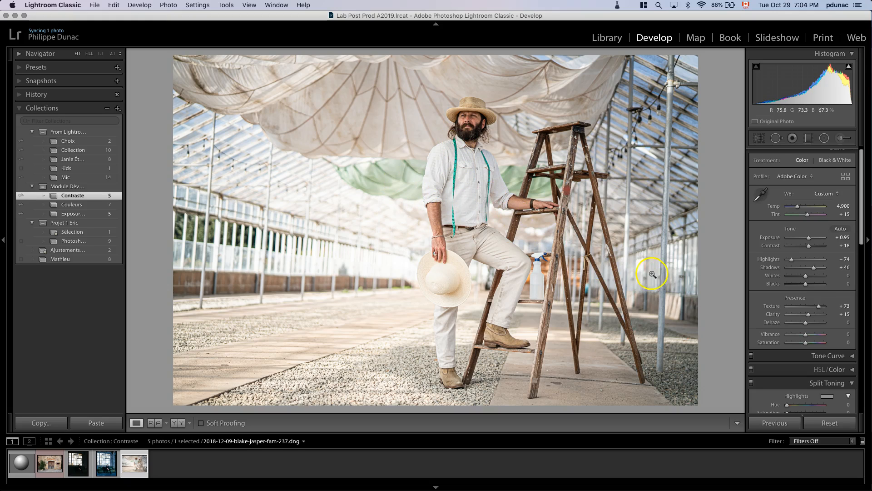
- Lower the photo's Vibrance to −17
drag(805, 336, 803, 339)
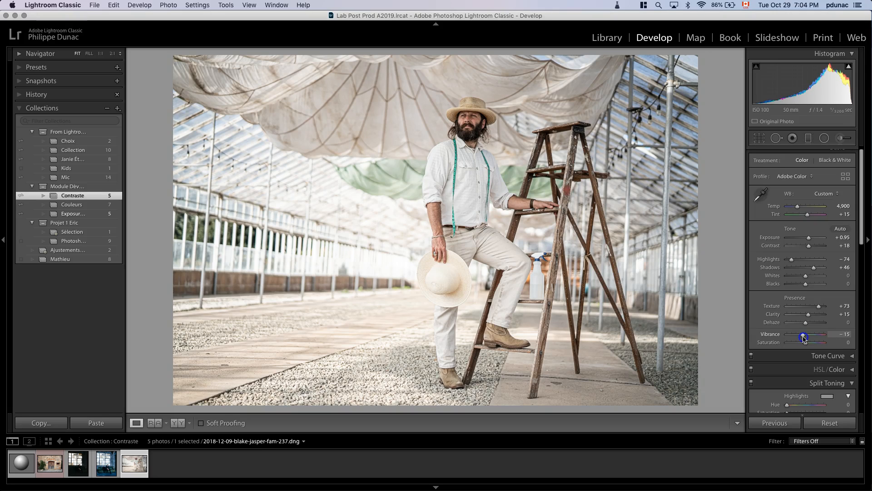
drag(804, 338, 804, 338)
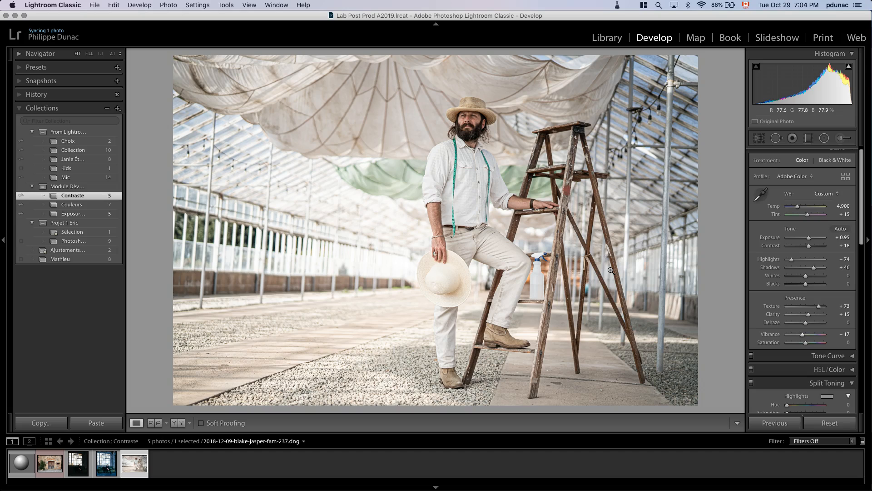
key(shift)
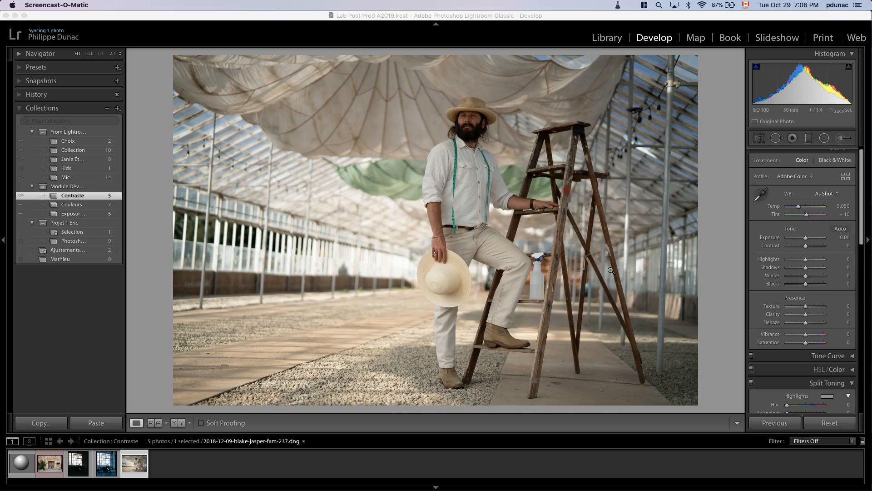